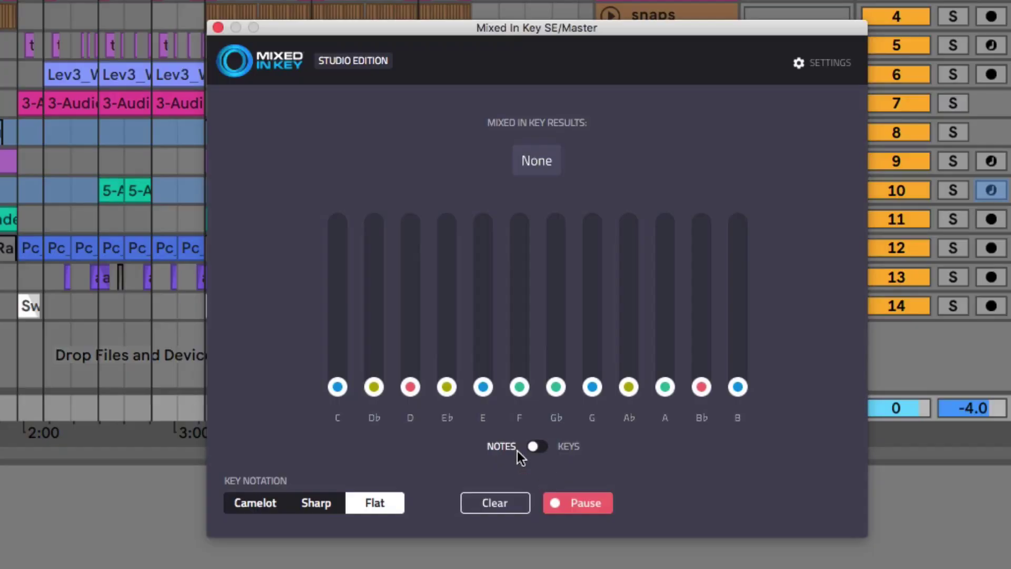
Switch the Mixed In Key results display from notes to keys
left_click(716, 372)
left_click(537, 447)
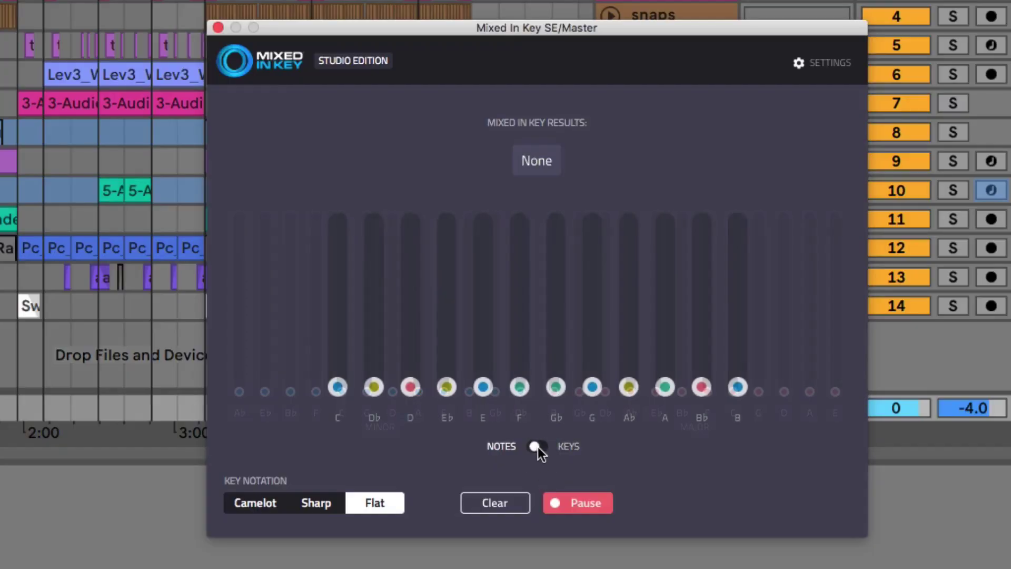
left_click(538, 446)
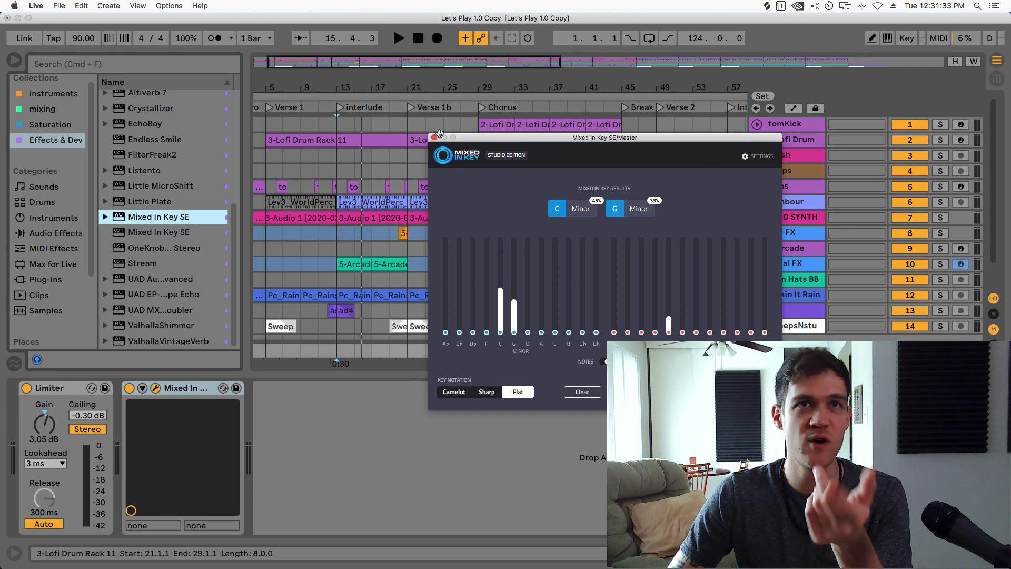
Close the Mixed In Key window and insert a new MIDI track below the sweepsNstu track
left_click(434, 137)
scroll(778, 300, "down", 2)
left_click(777, 300)
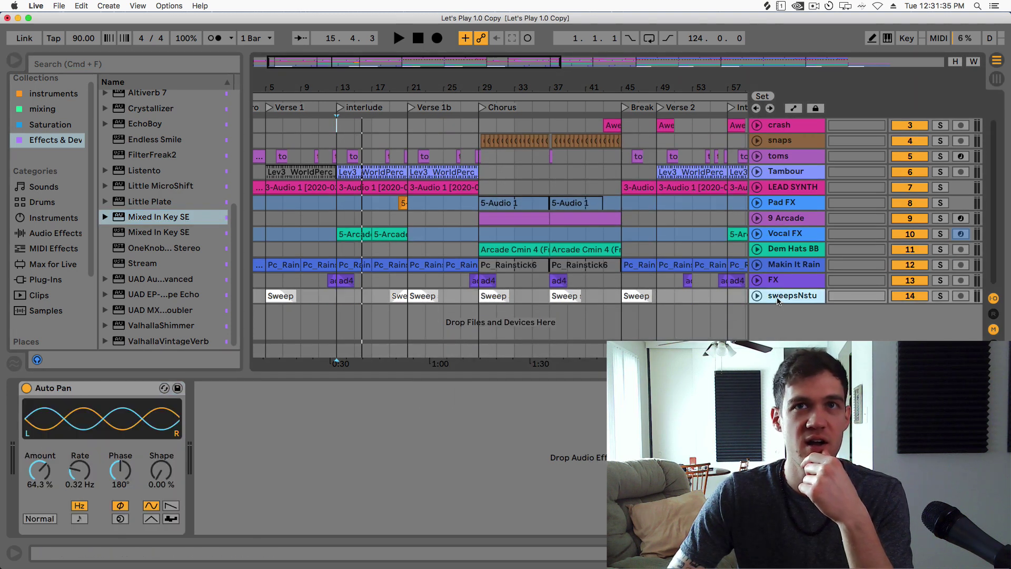
key("super+shift+t")
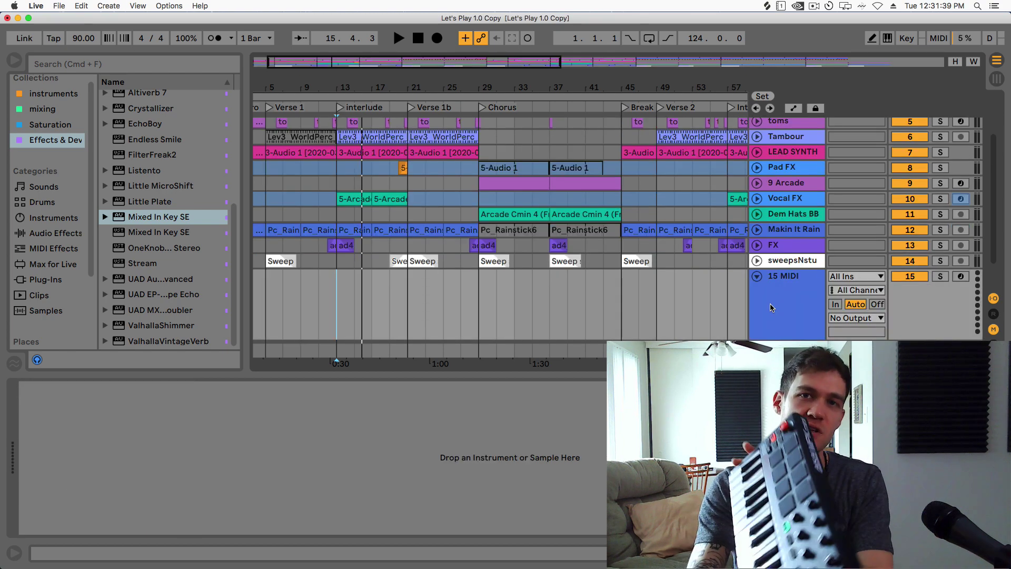
Add ScaleOmat4.amxd to the new MIDI track and load Smooth Keys.adg from the instruments collection after it
scroll(177, 199, "up", 5)
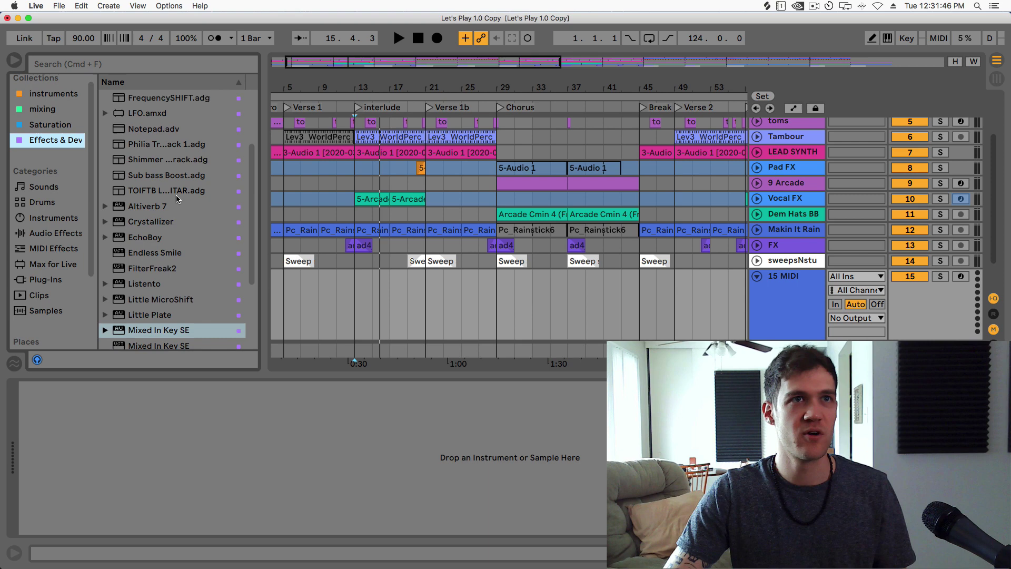
scroll(177, 199, "up", 4)
left_click_drag(174, 159, 494, 466)
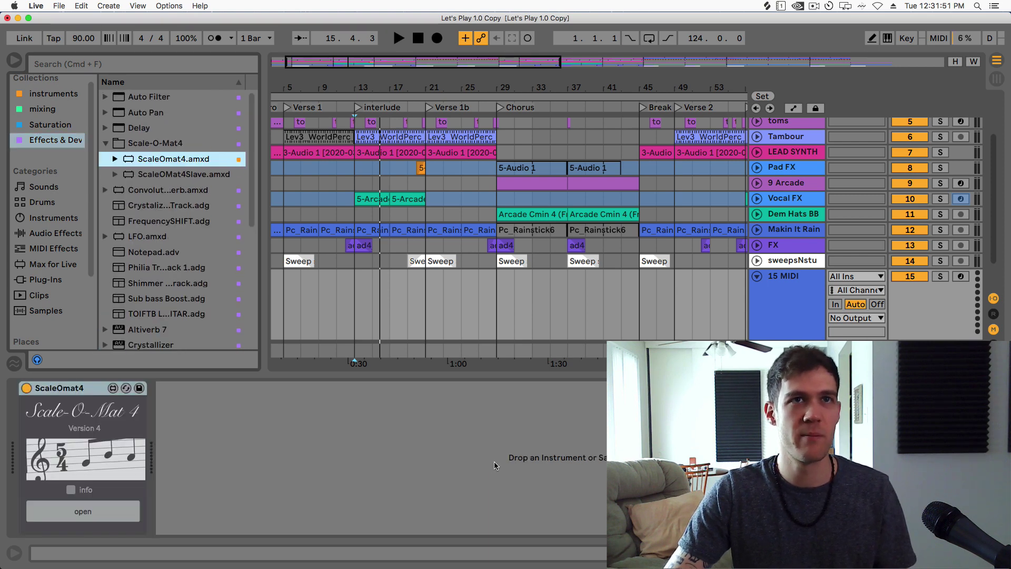
left_click(53, 93)
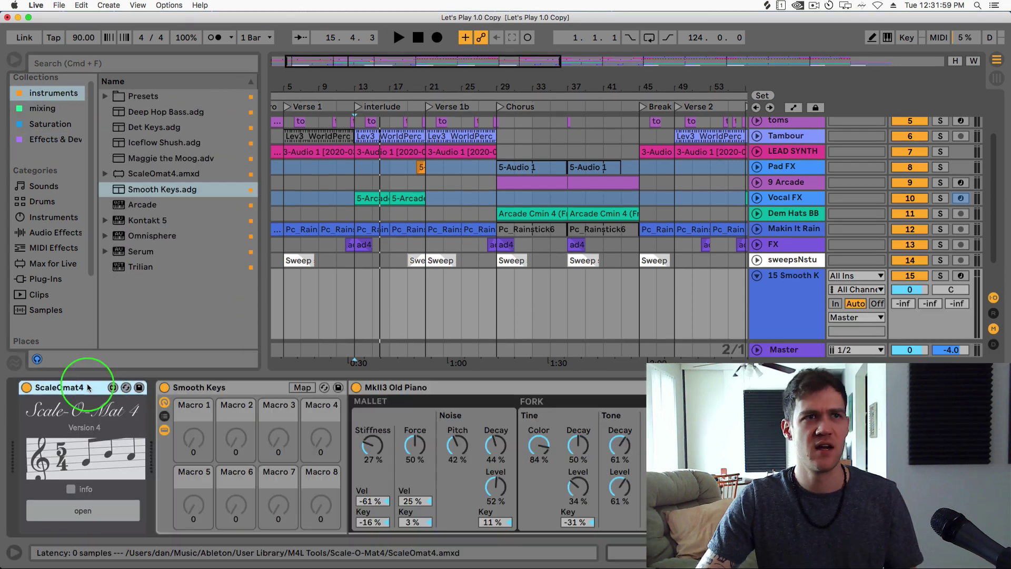
Open the Scale-O-Mat editor window, enlarge it to 140% zoom and reposition it over the arrangement
left_click(87, 514)
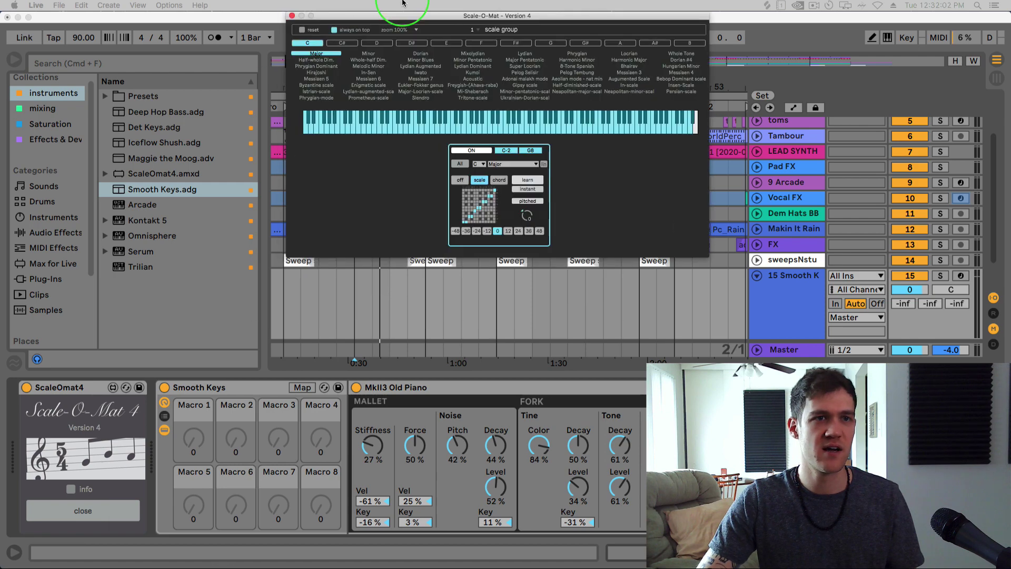
left_click_drag(396, 5, 373, 169)
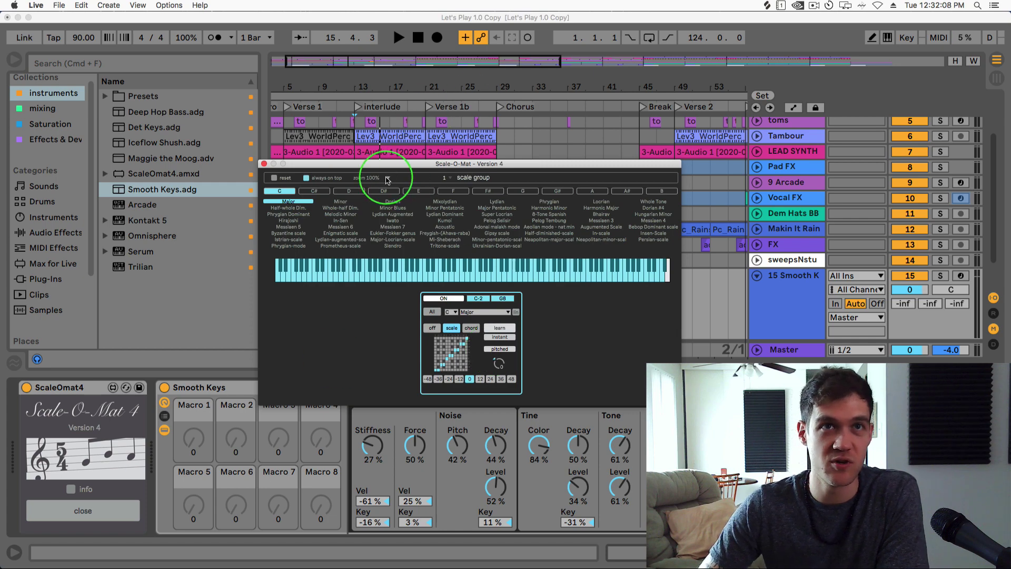
left_click(375, 178)
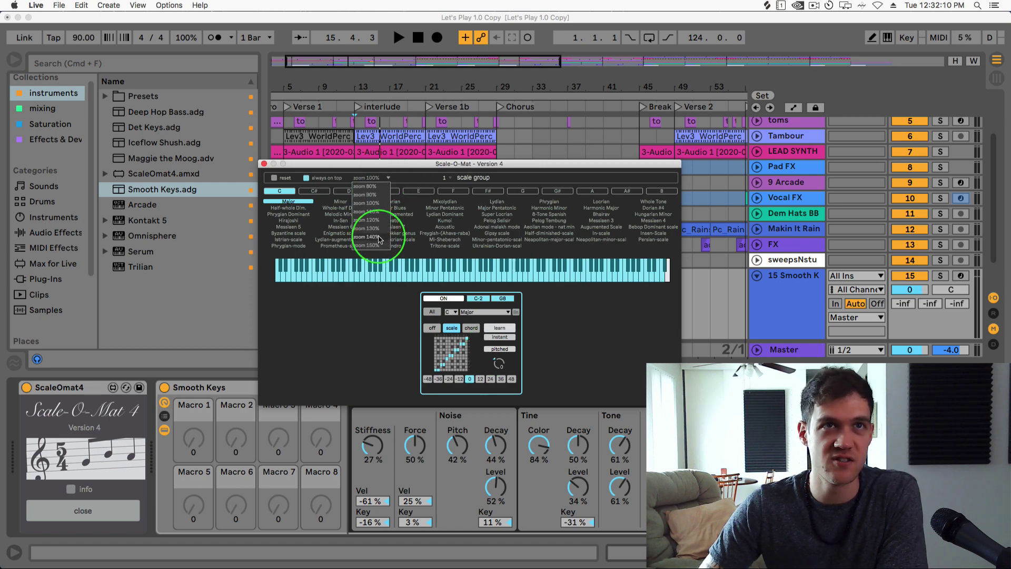
left_click(371, 237)
left_click_drag(509, 167, 463, 133)
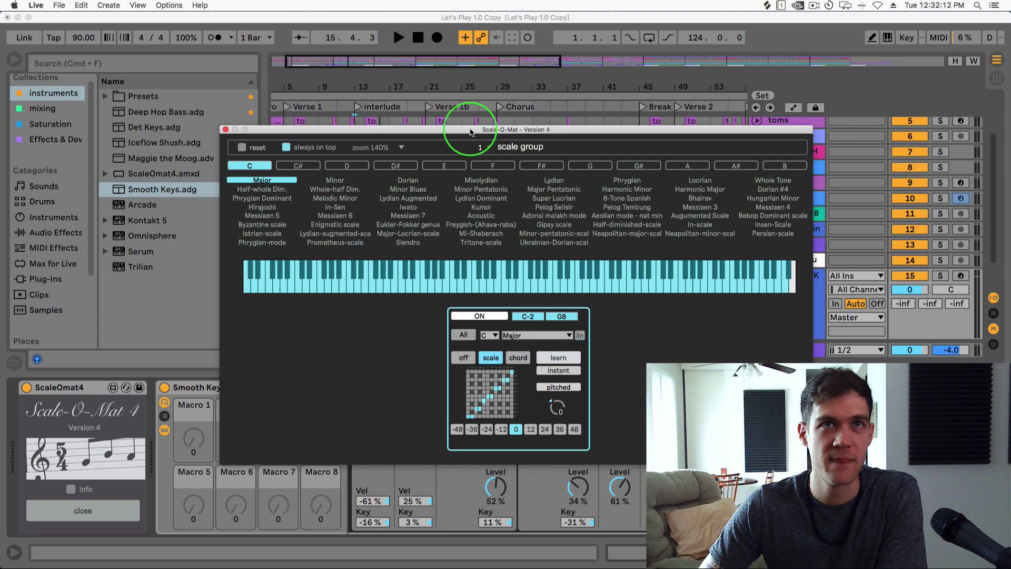
Set the Scale-O-Mat scale to C Minor
left_click_drag(278, 168, 327, 183)
left_click(327, 181)
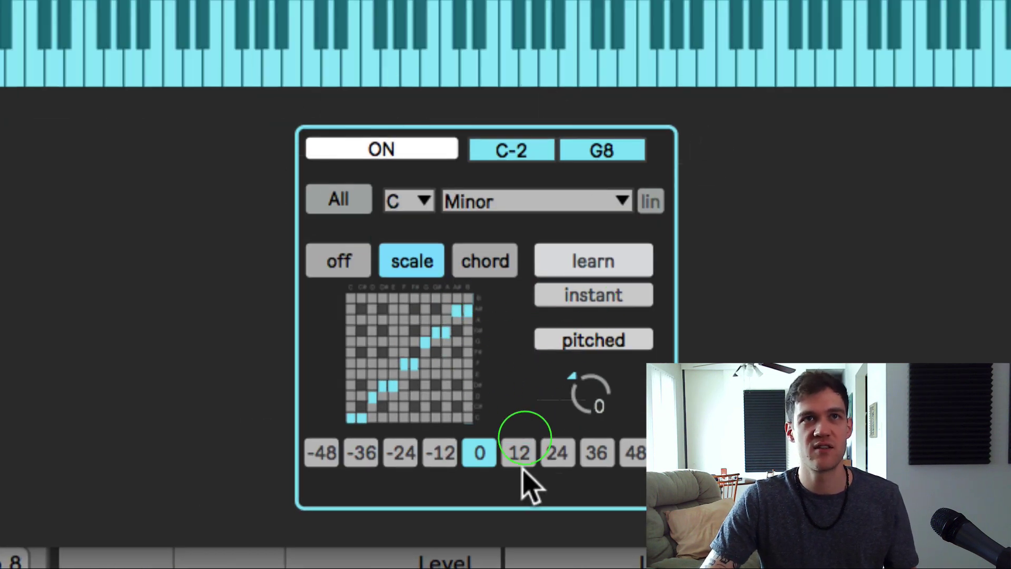
Try turning the scale section off and back on, and switch to chord mode and back to scale mode
left_click(402, 153)
left_click(401, 151)
left_click(401, 152)
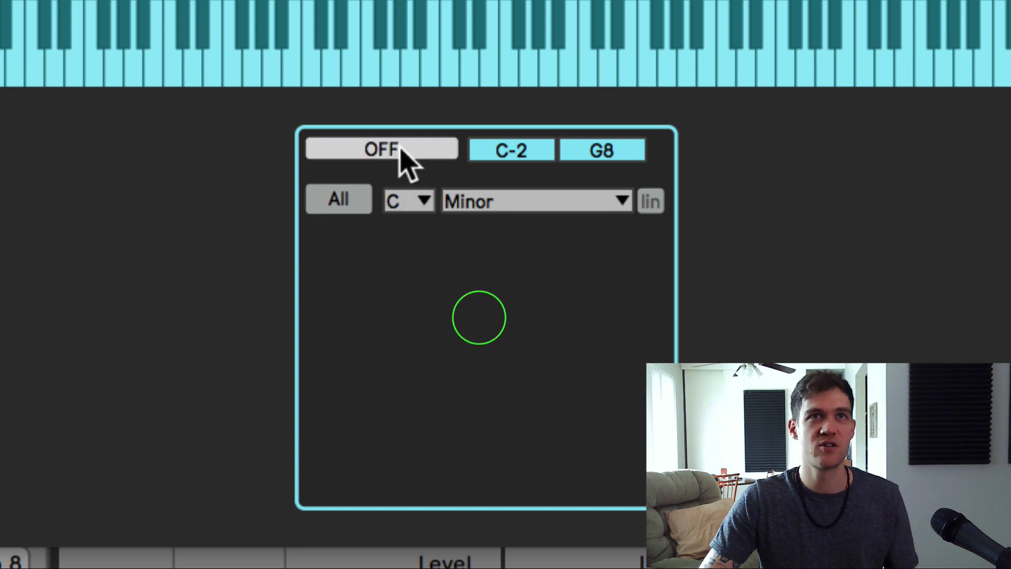
left_click(401, 152)
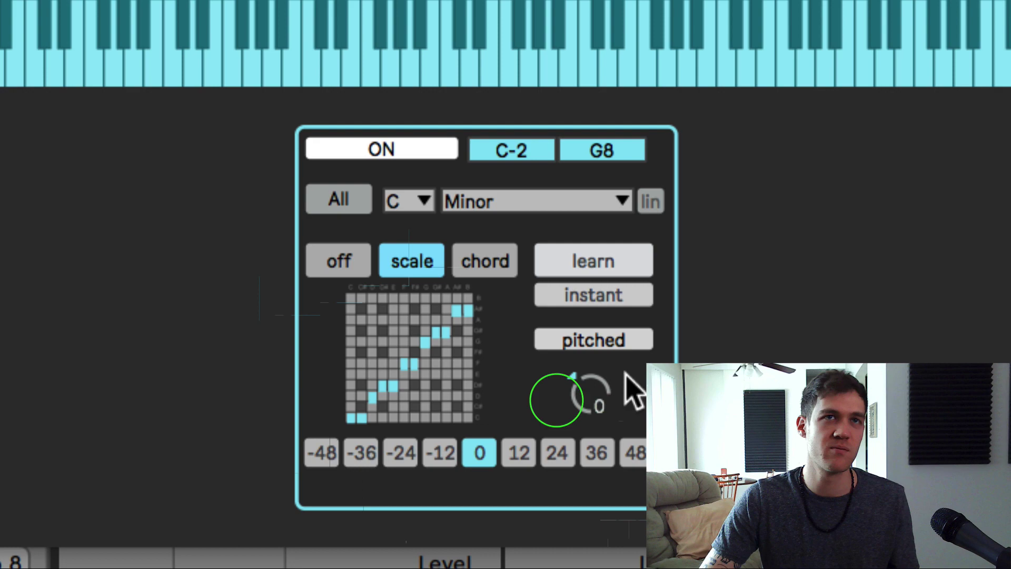
left_click(482, 261)
left_click(436, 270)
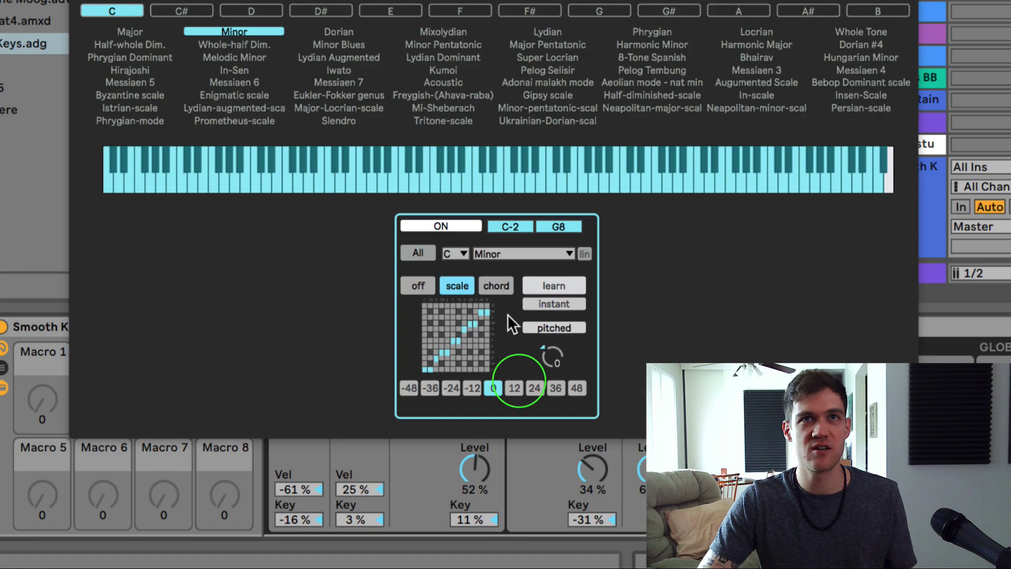
Try several note ranges for the C Minor scale on the Scale-O-Mat keyboard, finishing with E0 to C6
left_click(478, 226)
left_click(533, 224)
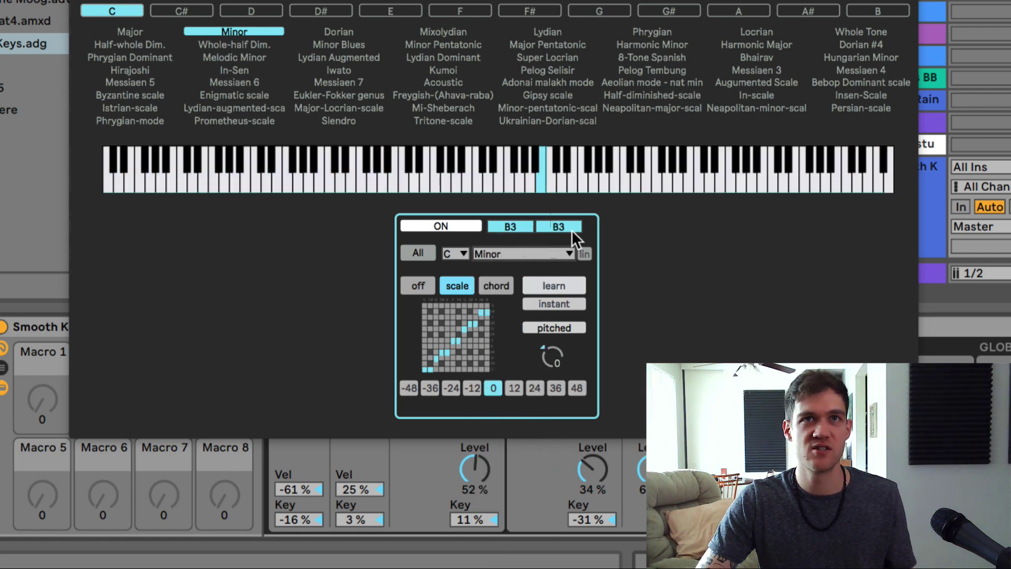
left_click_drag(414, 174, 396, 174)
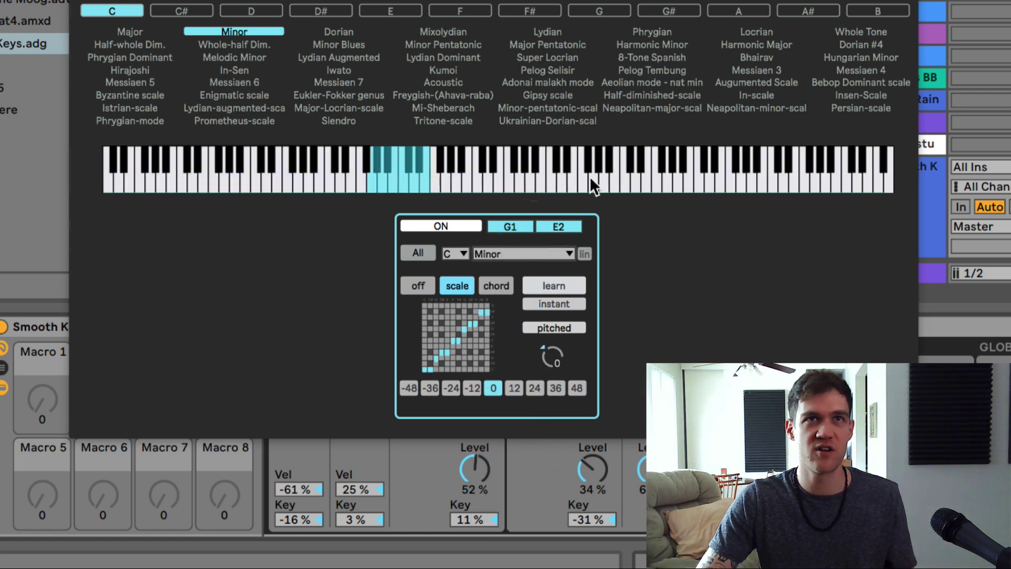
left_click(664, 178)
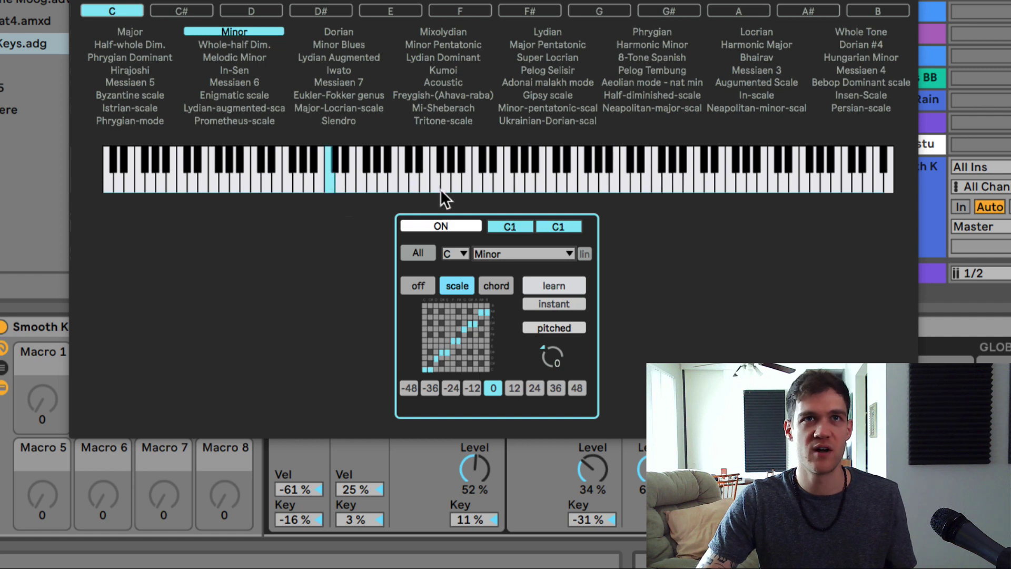
left_click(637, 184)
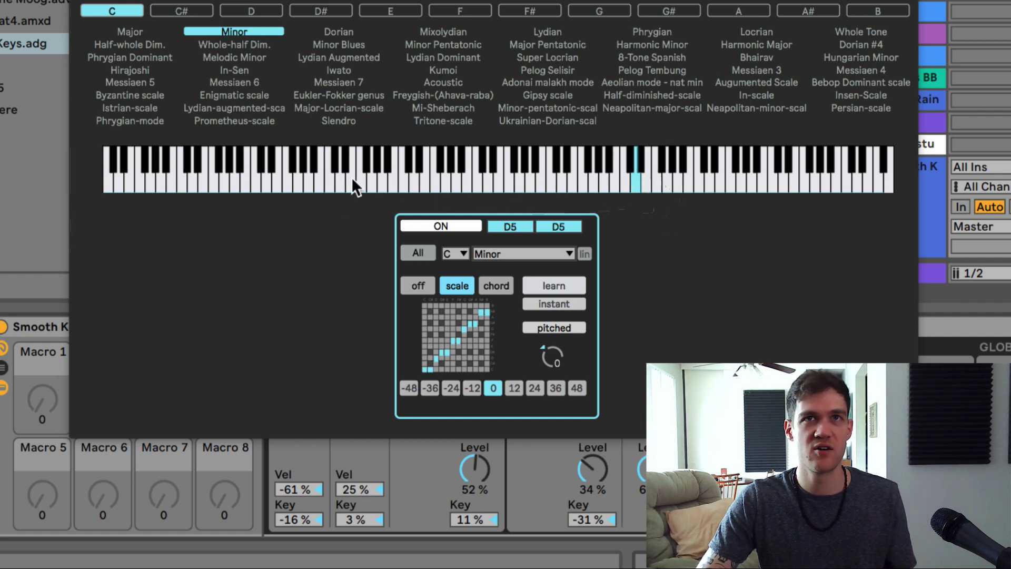
left_click_drag(465, 176, 697, 178)
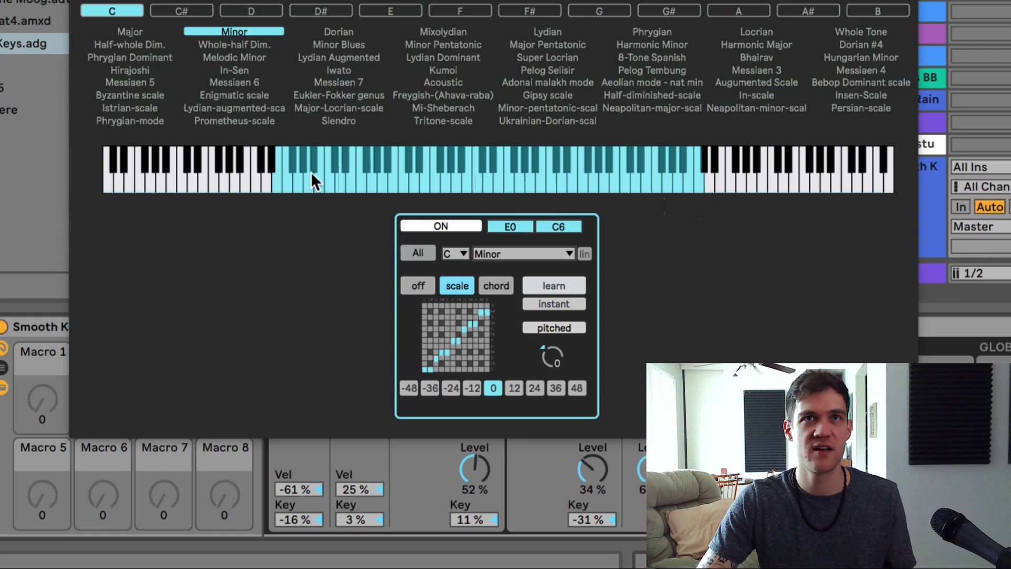